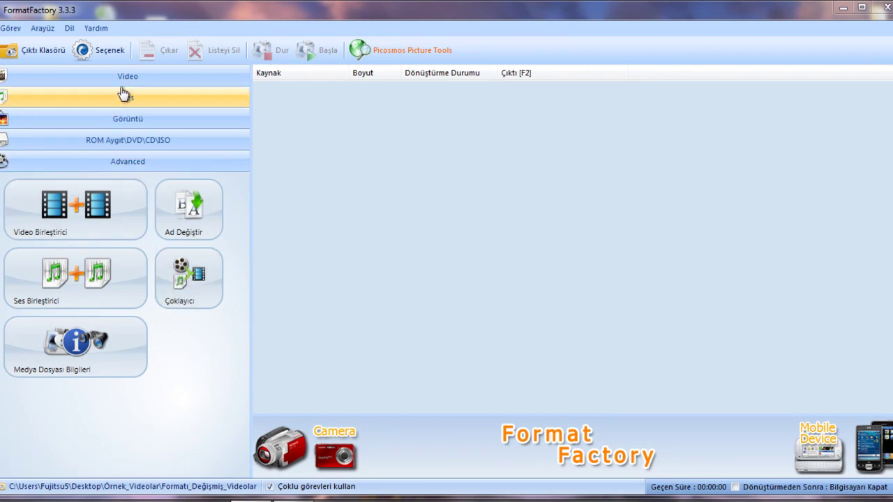
# Look through the Video and Ses format lists and close the program.
pyautogui.click(160, 82)
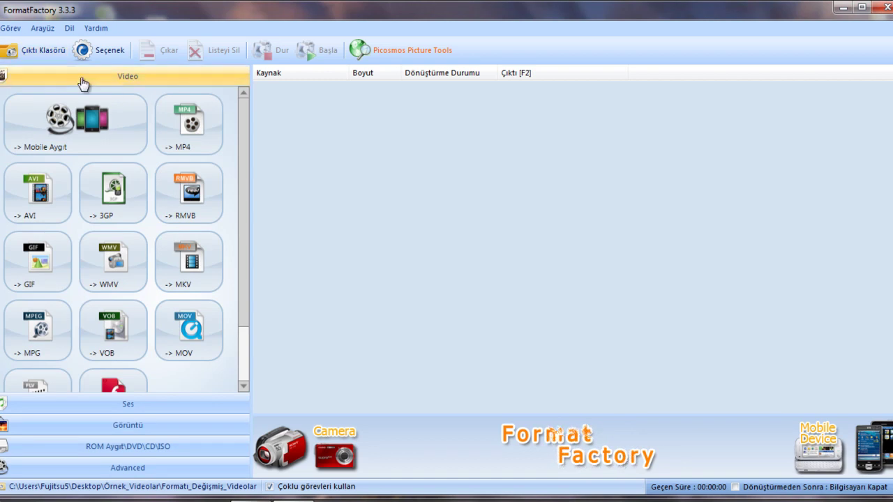
pyautogui.click(130, 406)
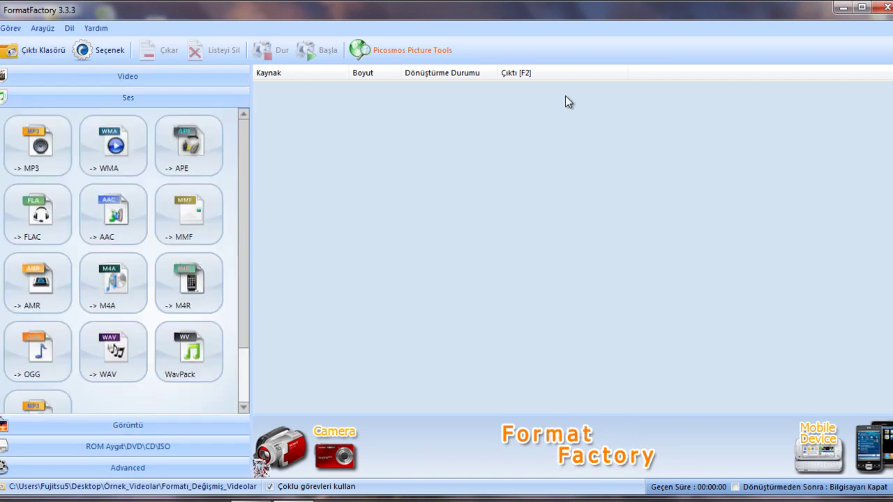
pyautogui.click(878, 8)
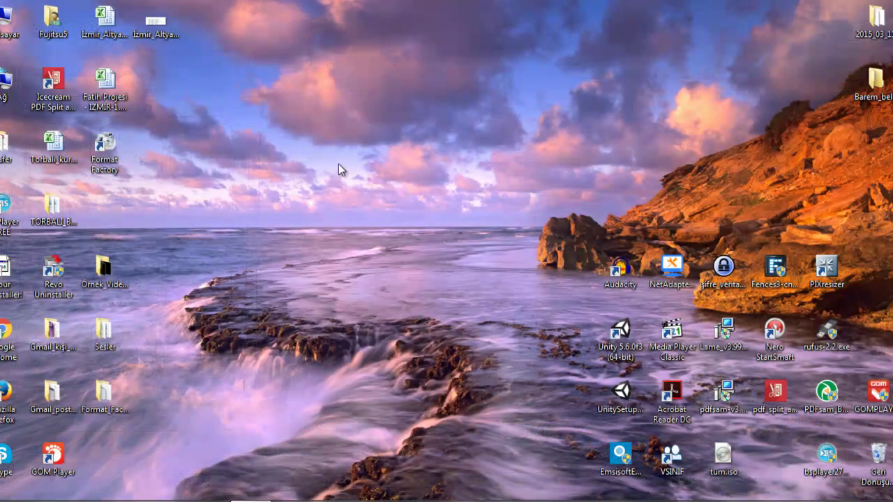
# Launch Format Factory from the desktop and bring up the Ses format list.
pyautogui.doubleClick(112, 159)
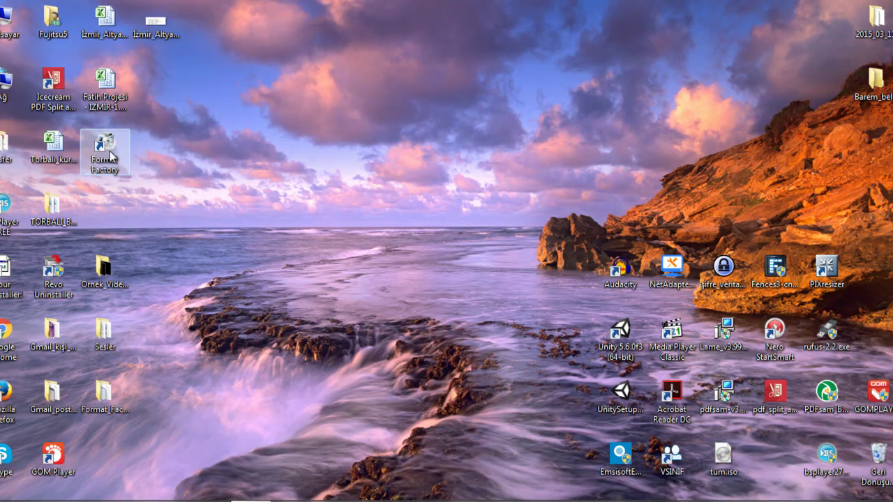
pyautogui.click(112, 153)
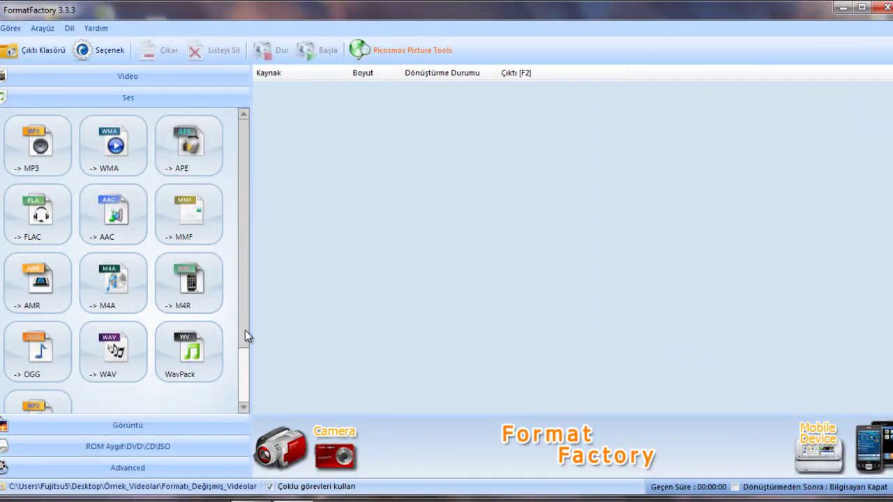
pyautogui.moveTo(245, 330)
pyautogui.mouseDown()
pyautogui.moveTo(251, 380)
pyautogui.moveTo(242, 331)
pyautogui.mouseUp()
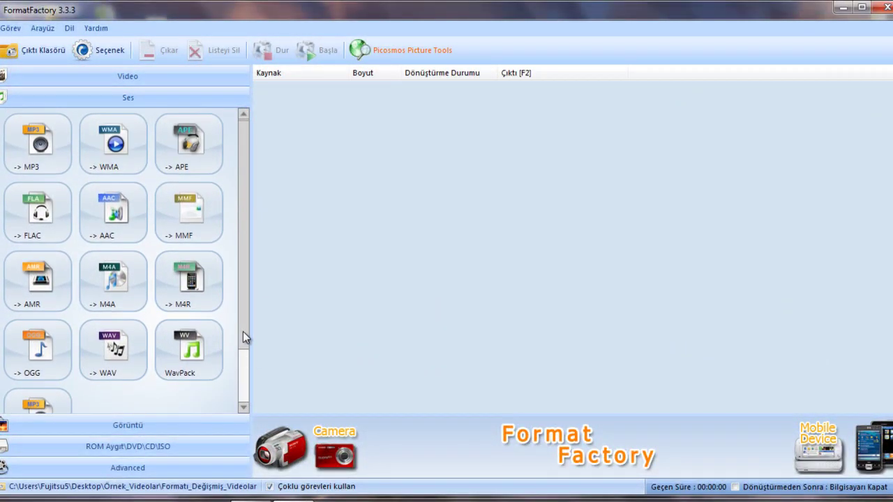
pyautogui.click(140, 101)
# Move the Format Factory window off the desktop icons and open the Sesler folder beside it.
pyautogui.moveTo(329, 12); pyautogui.dragTo(503, 31)
pyautogui.click(107, 332)
pyautogui.doubleClick(107, 332)
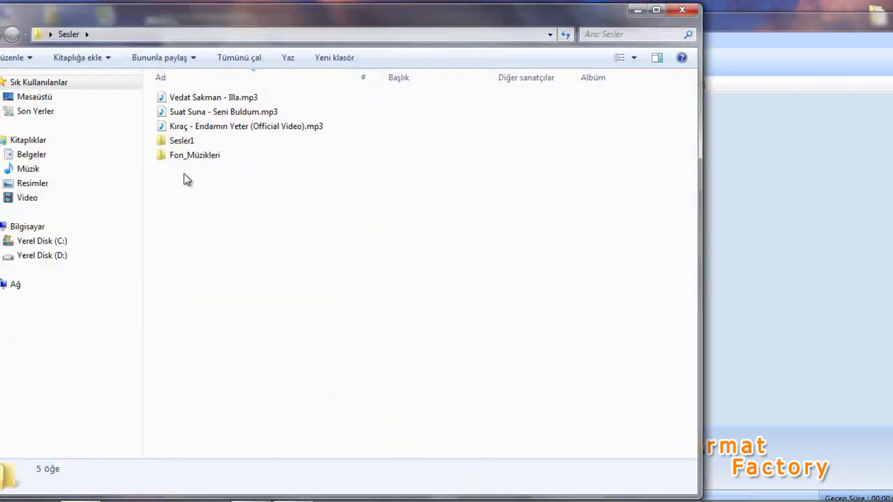
pyautogui.moveTo(305, 20); pyautogui.dragTo(265, 18)
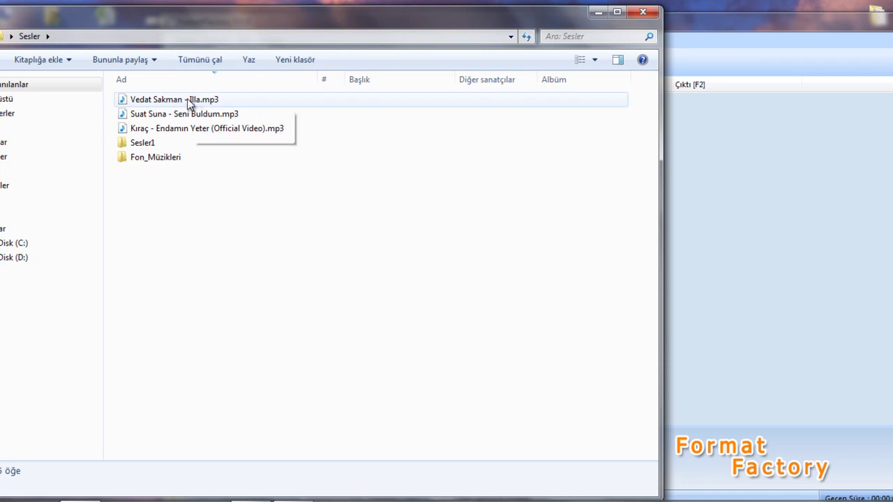
# Check the type, size and length of Vedat Sakman - Illa.mp3 in the Sesler folder.
pyautogui.click(212, 102)
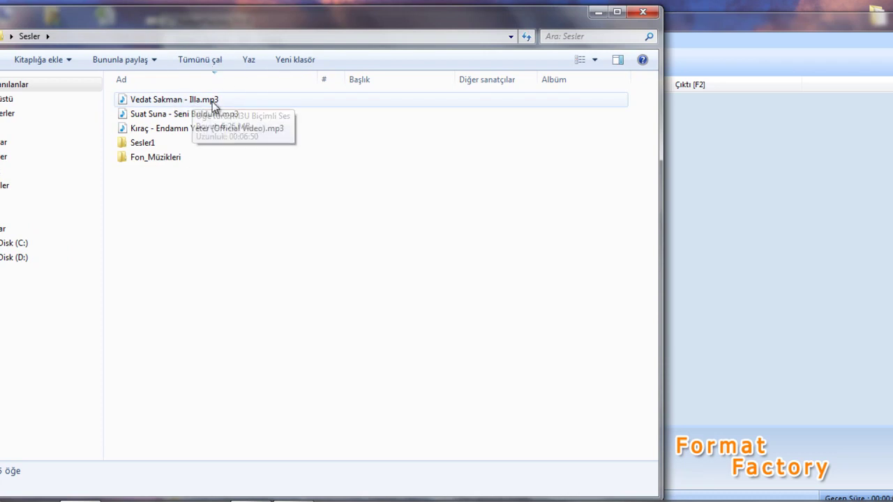
pyautogui.click(217, 104)
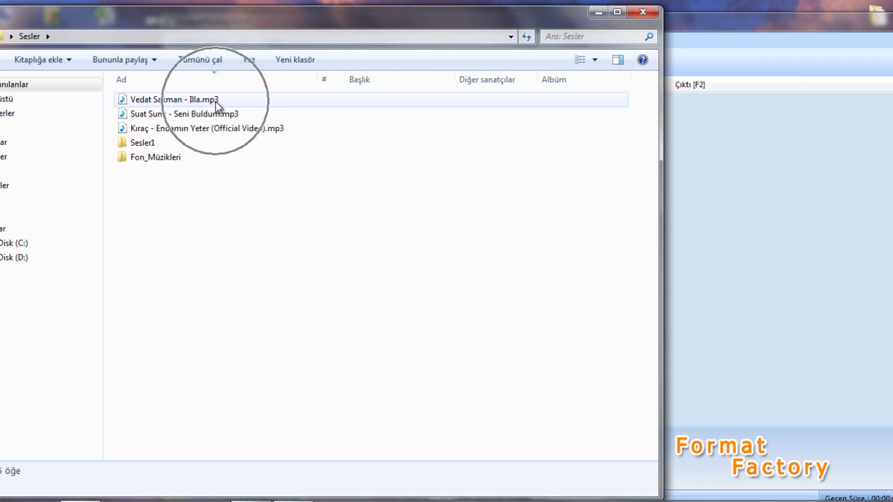
pyautogui.click(216, 103)
pyautogui.moveTo(222, 104)
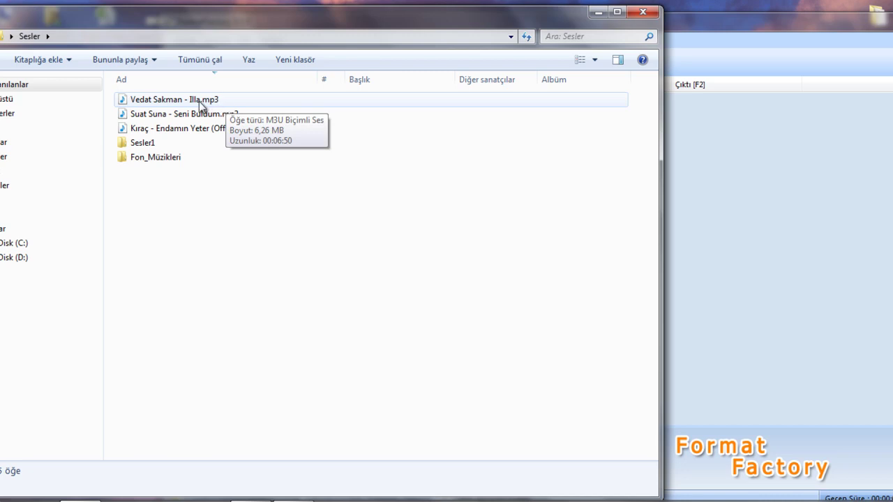
pyautogui.click(200, 105)
pyautogui.moveTo(202, 104); pyautogui.dragTo(743, 243)
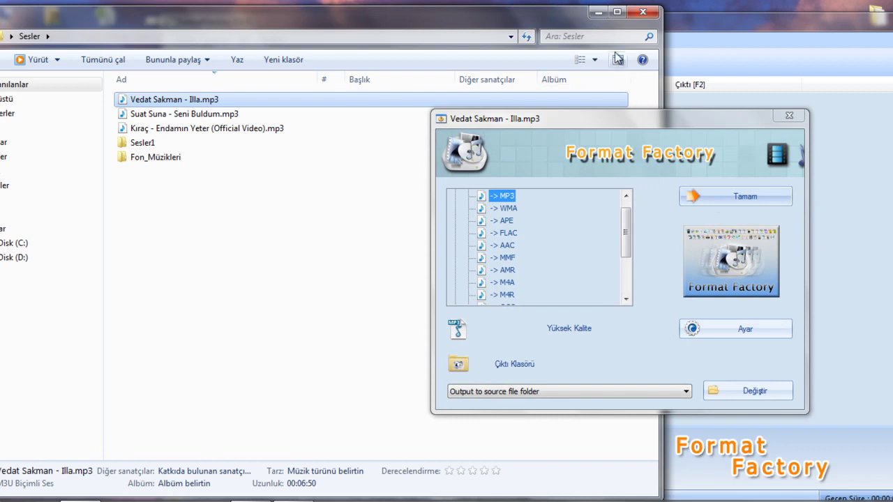
pyautogui.click(598, 12)
pyautogui.moveTo(612, 113); pyautogui.dragTo(628, 156)
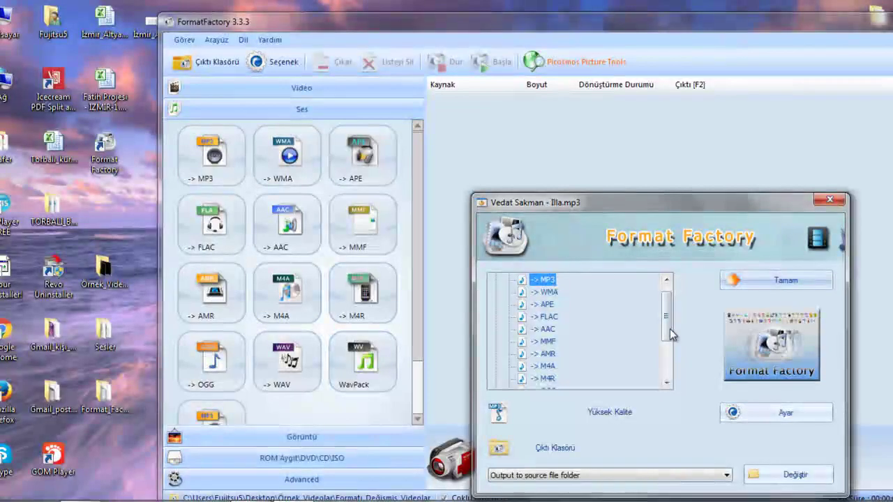
pyautogui.moveTo(667, 331); pyautogui.dragTo(666, 357)
pyautogui.click(550, 355)
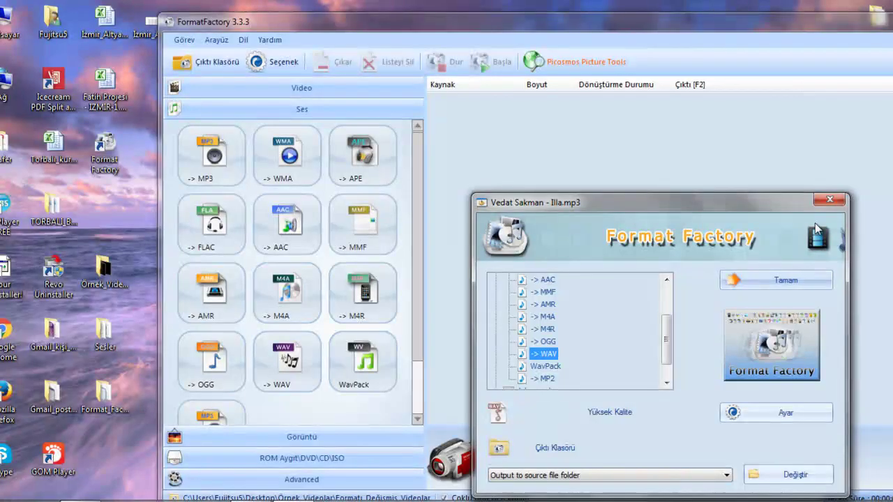
pyautogui.click(829, 200)
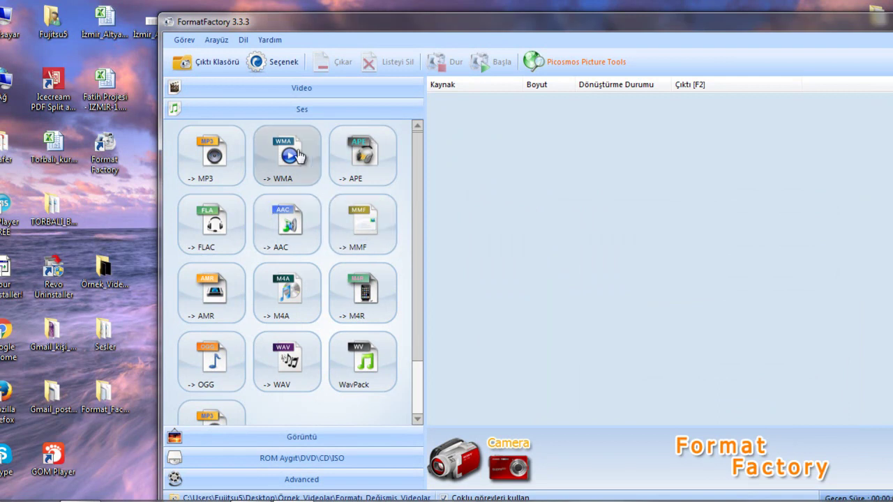
# Create a folder named Düzenlenmiş_Sesler on the desktop and apply it as the output folder in the program options.
pyautogui.click(276, 62)
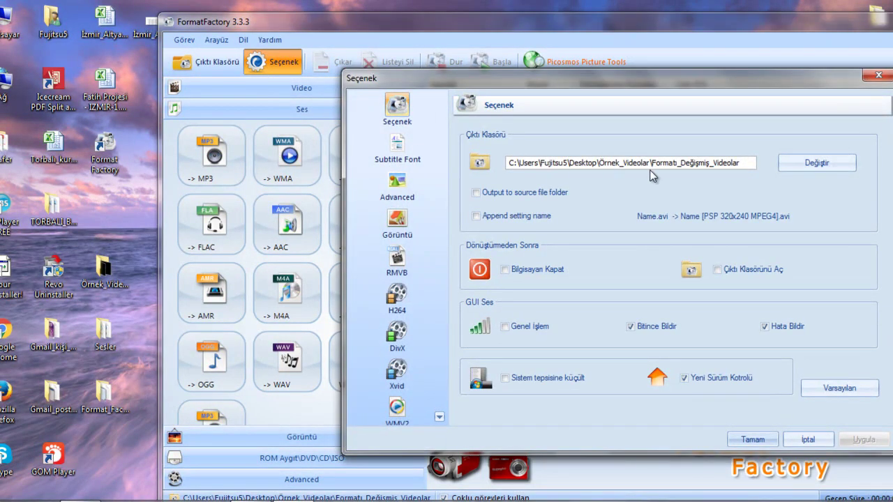
pyautogui.click(816, 161)
pyautogui.click(555, 219)
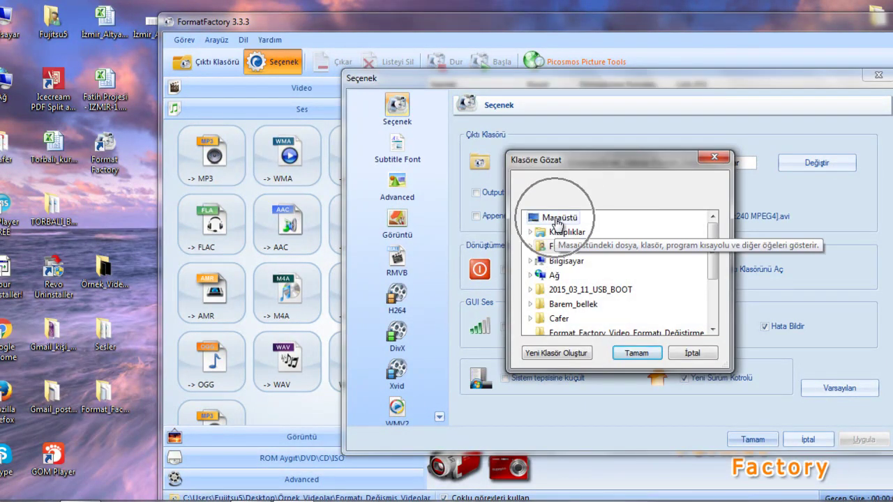
pyautogui.click(555, 355)
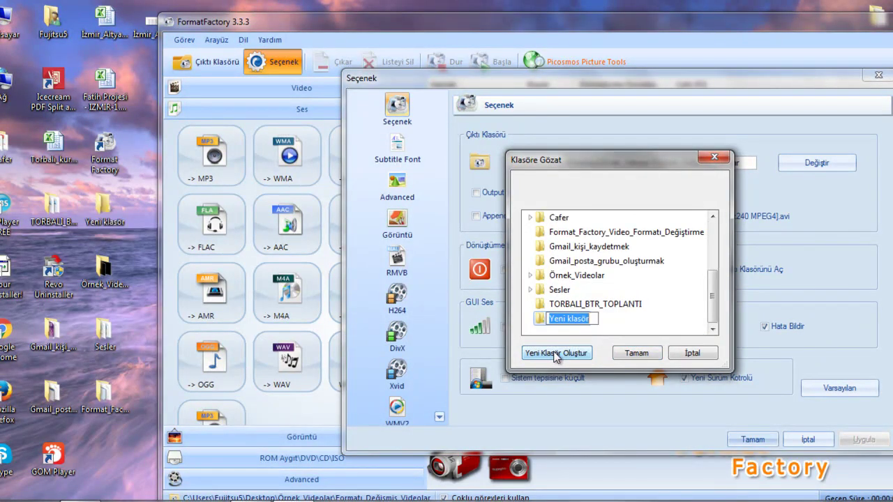
pyautogui.write('Düzenlenmiş_Sesler')
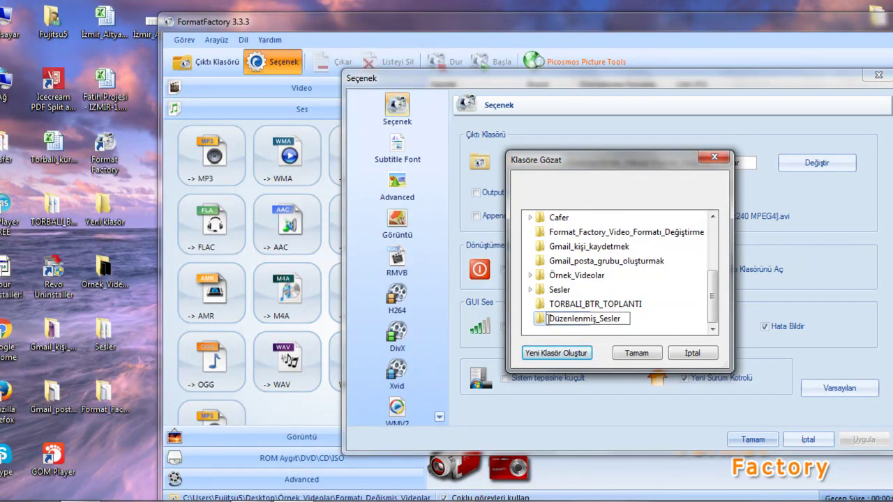
pyautogui.press('Return')
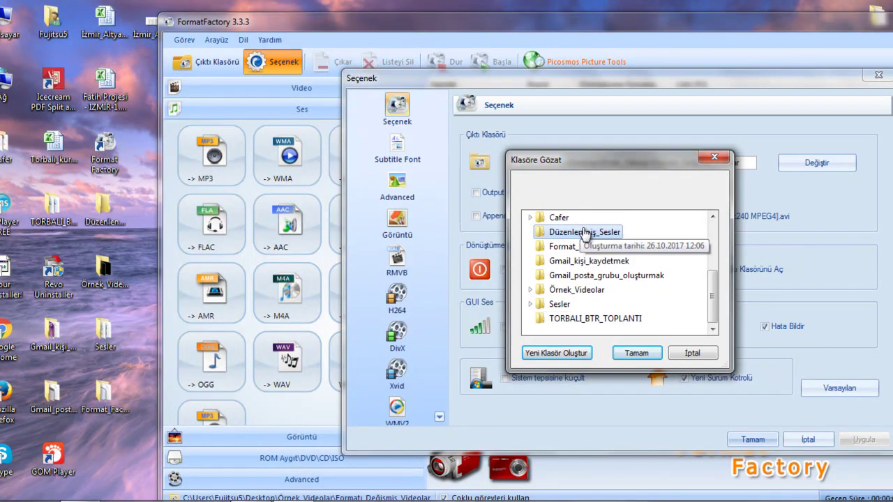
pyautogui.click(636, 353)
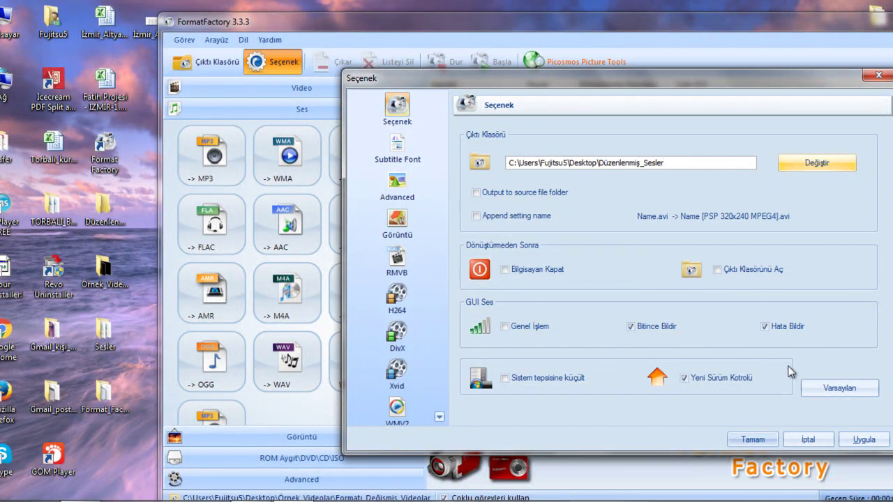
pyautogui.click(863, 440)
pyautogui.click(763, 438)
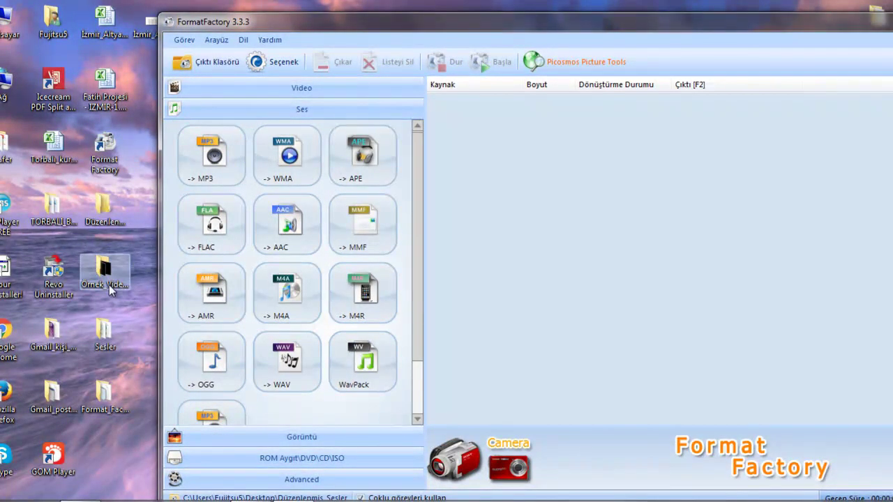
# Load Vedat Sakman - Illa.mp3 from the Sesler folder into Format Factory.
pyautogui.doubleClick(110, 331)
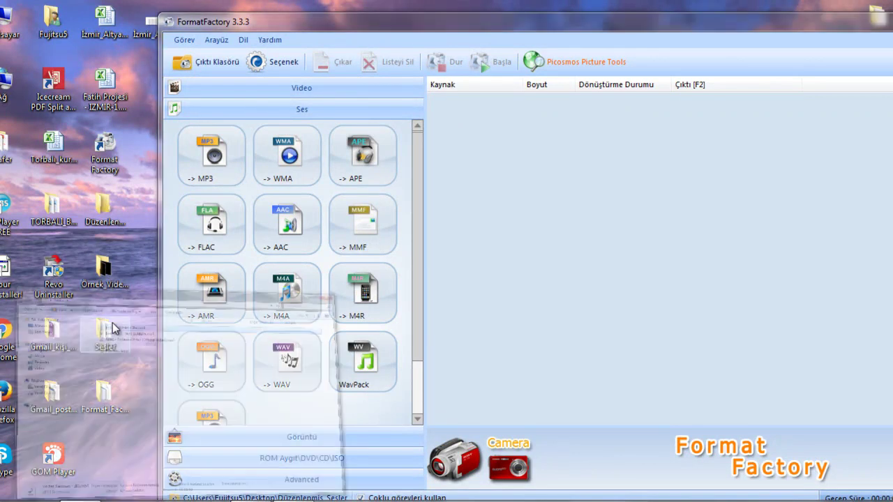
pyautogui.click(174, 103)
pyautogui.moveTo(175, 105); pyautogui.dragTo(747, 225)
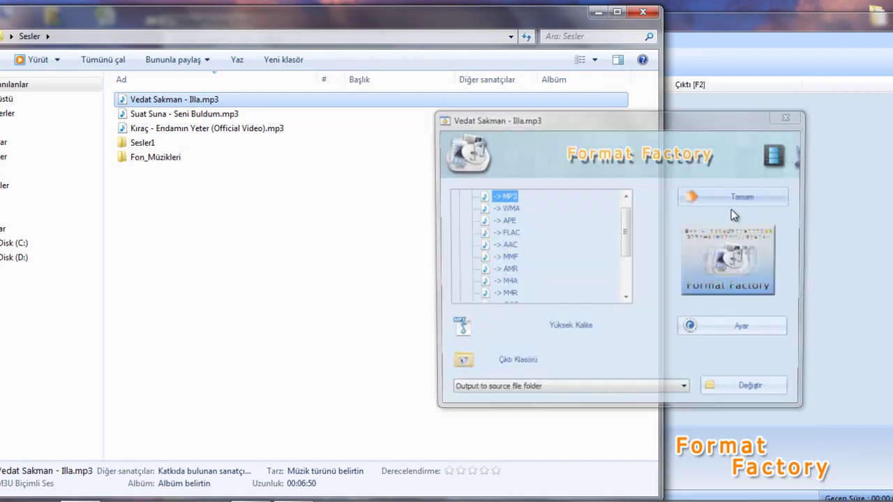
# Convert the loaded mp3 to WAV with the desktop's Düzenlenmiş_Sesler as its output folder.
pyautogui.moveTo(628, 225); pyautogui.dragTo(630, 255)
pyautogui.click(503, 257)
pyautogui.click(685, 392)
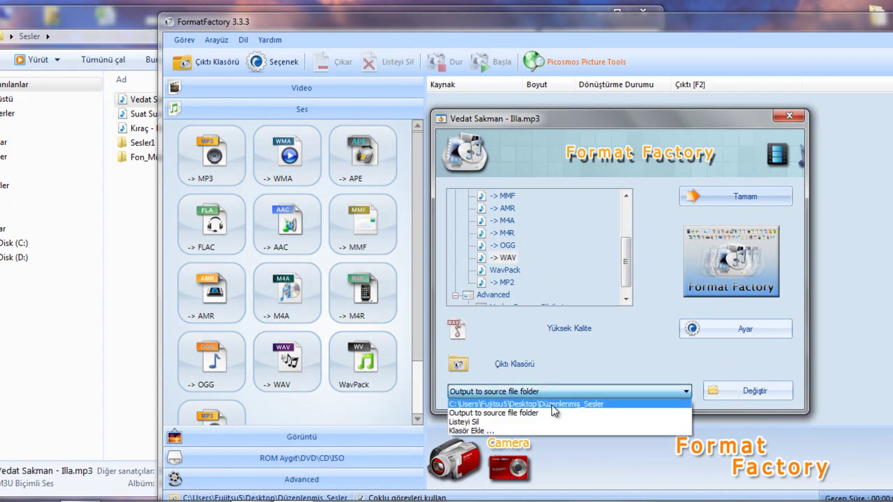
pyautogui.click(556, 404)
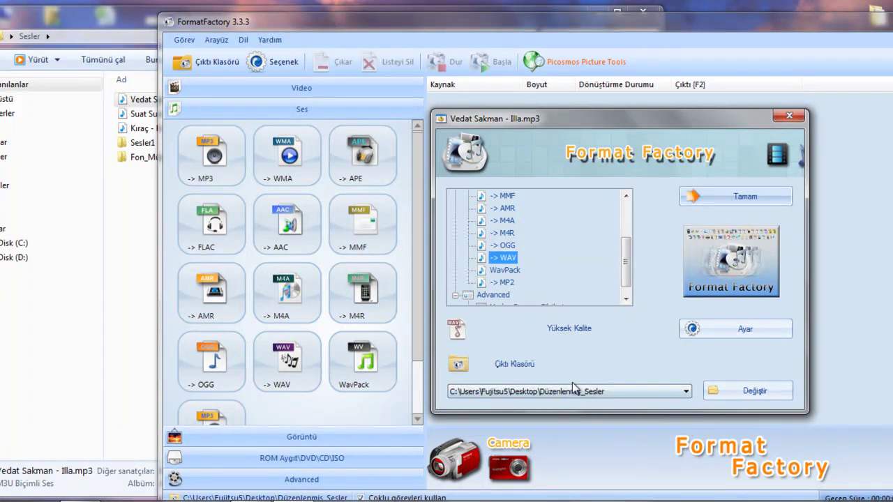
pyautogui.click(739, 197)
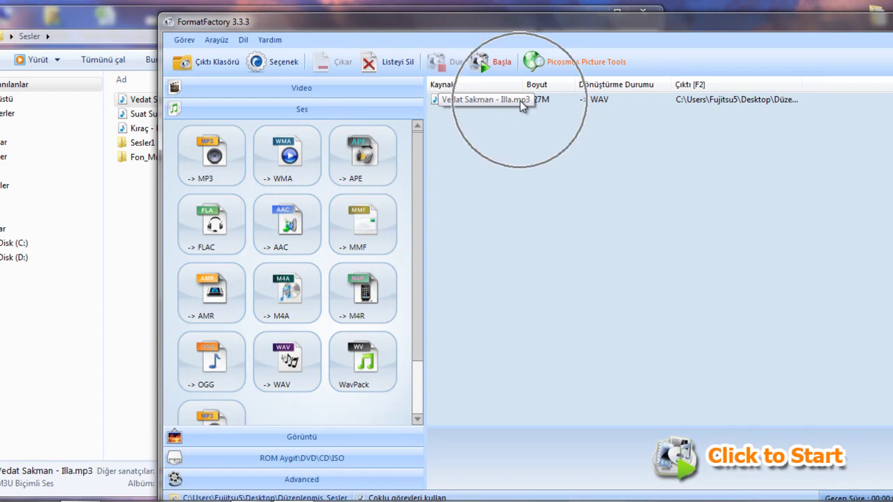
pyautogui.click(502, 66)
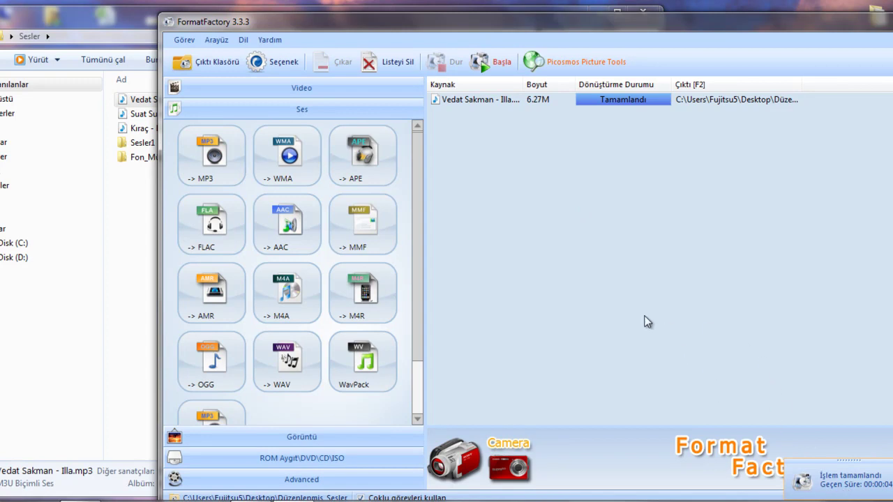
# Open the output folder, play a part of the converted Vedat Sakman - Illa.wav and close the player.
pyautogui.click(209, 62)
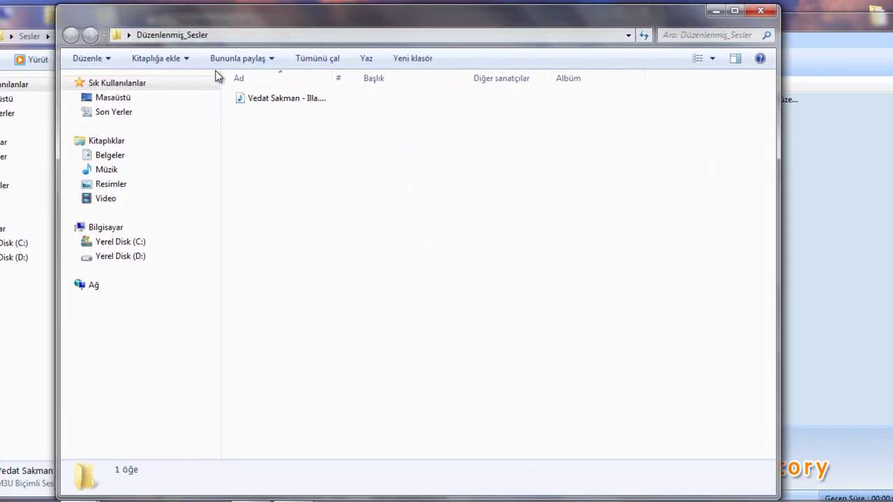
pyautogui.moveTo(332, 78); pyautogui.dragTo(417, 86)
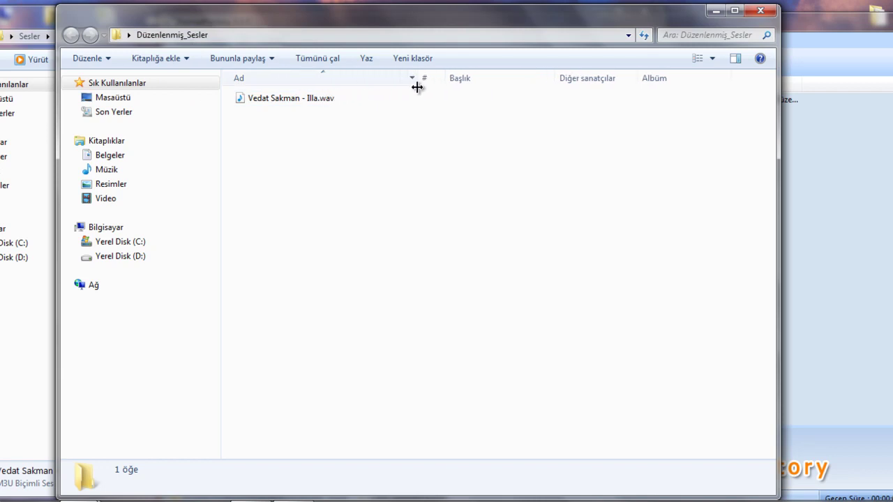
pyautogui.doubleClick(302, 97)
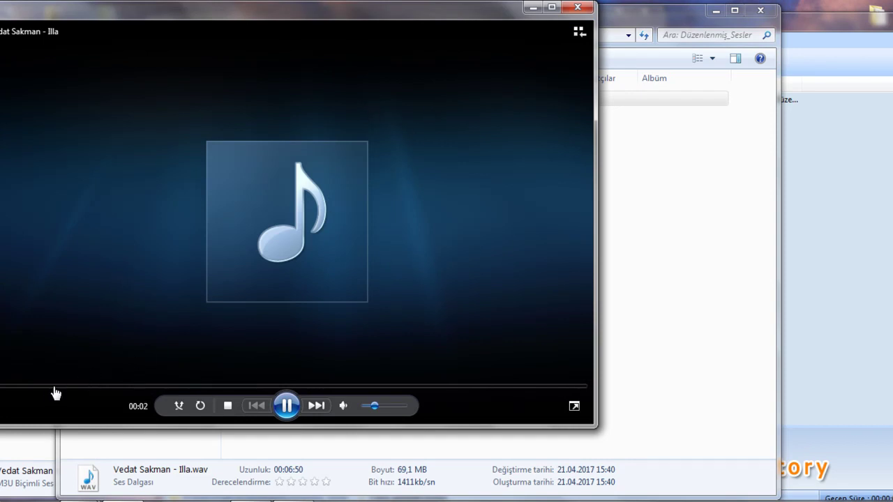
pyautogui.moveTo(50, 388); pyautogui.dragTo(107, 385)
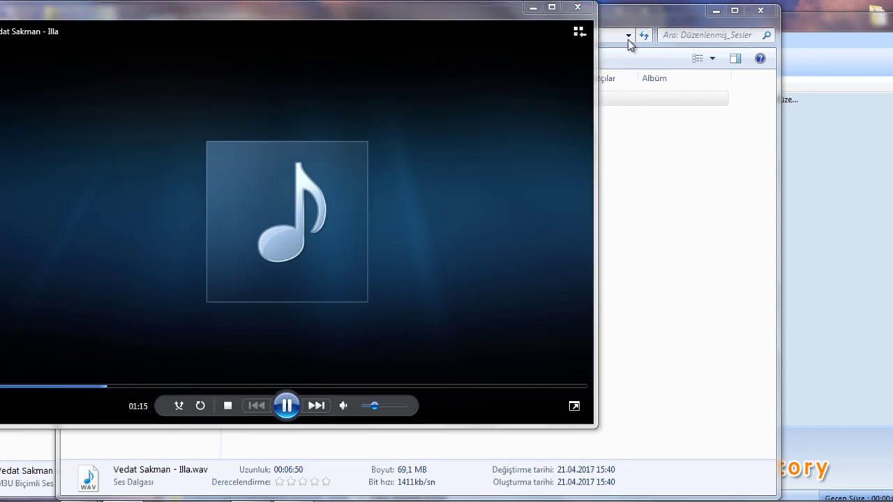
pyautogui.click(577, 7)
# Check the file type and size of Vedat Sakman - Illa.wav in its properties.
pyautogui.rightClick(330, 100)
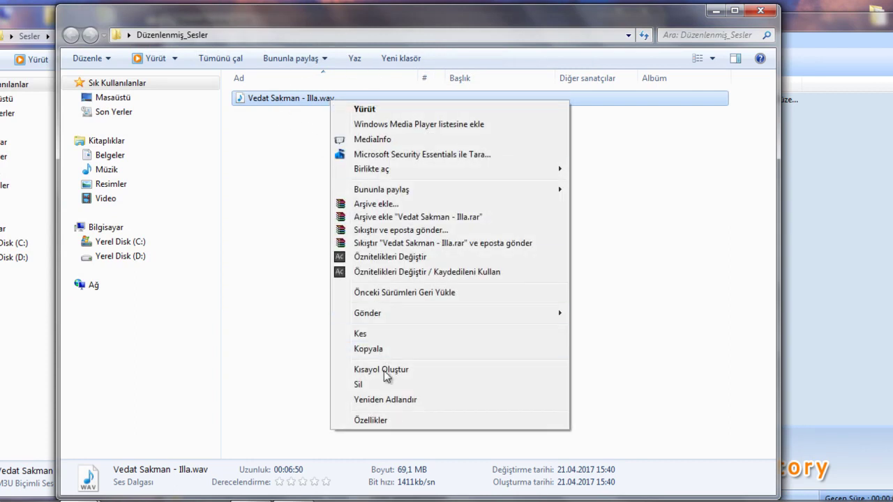
pyautogui.click(389, 420)
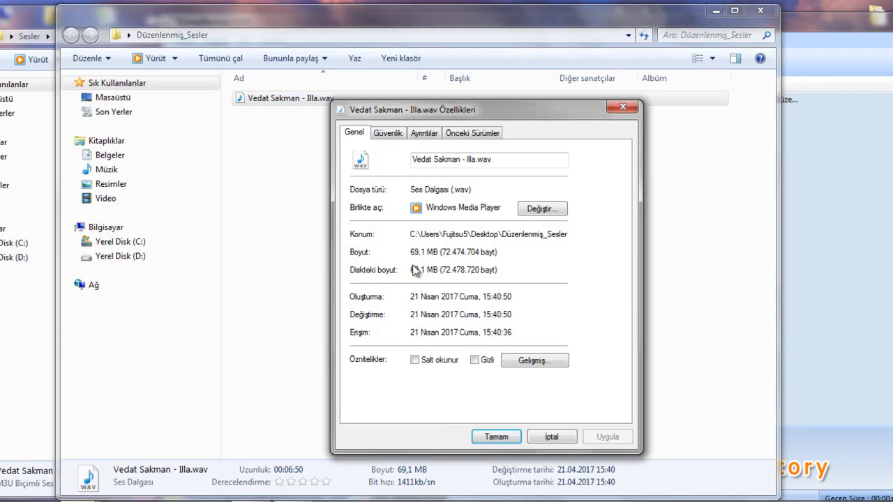
pyautogui.click(551, 437)
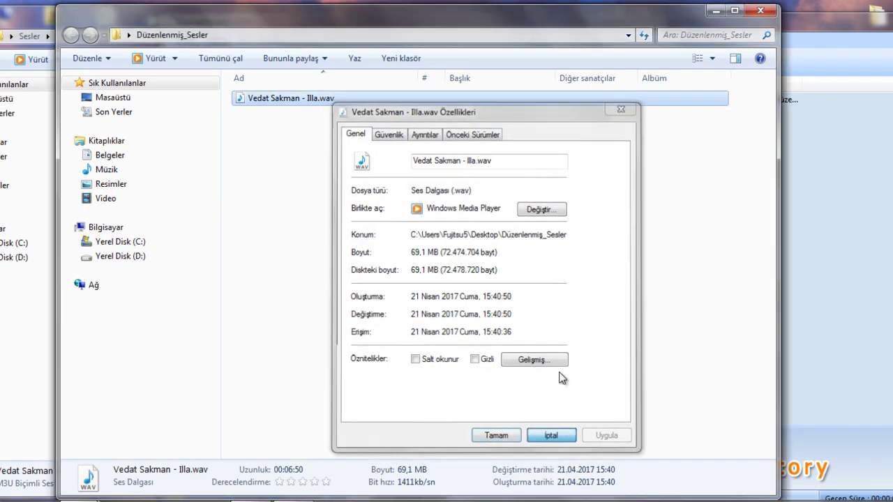
# Check the file type and size of the original Vedat Sakman - Illa.mp3 in its properties and close the folder windows.
pyautogui.click(759, 10)
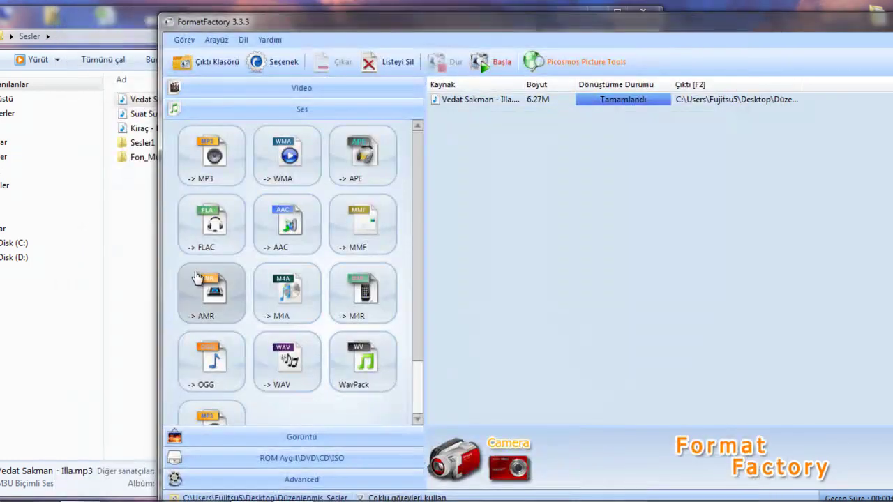
pyautogui.click(139, 198)
pyautogui.click(169, 101)
pyautogui.rightClick(169, 101)
pyautogui.click(233, 418)
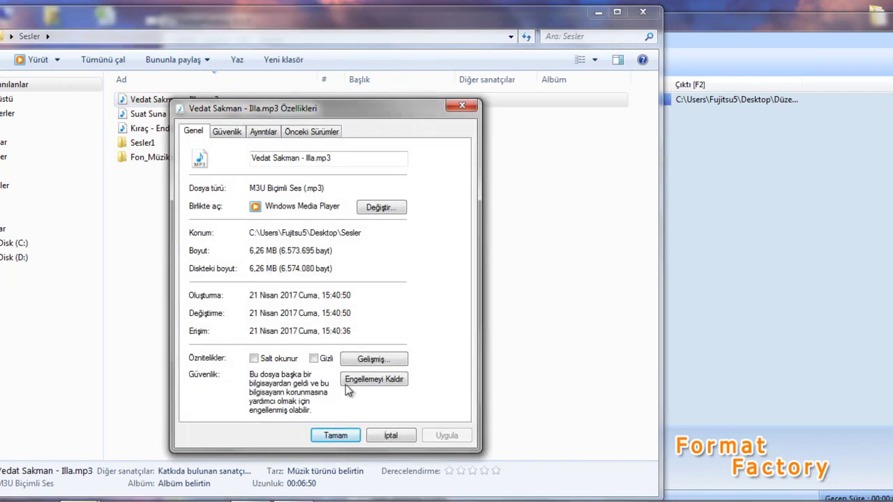
pyautogui.click(392, 437)
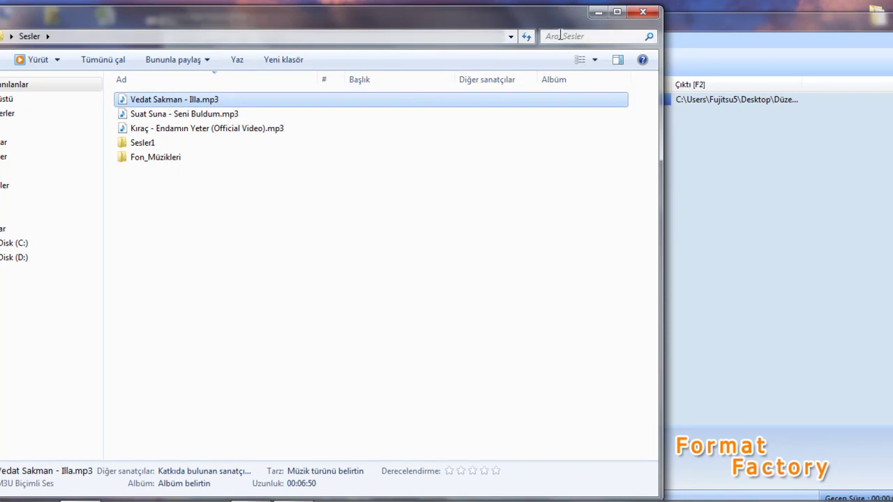
pyautogui.click(641, 14)
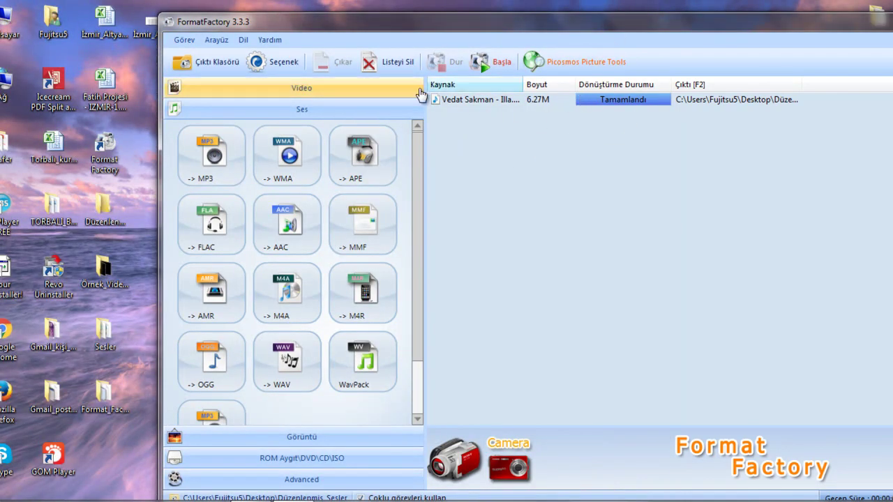
# Remove the finished task from the conversion list and convert Erzurum-Başbar.wav from the Sesler1 folder to MP3.
pyautogui.click(537, 100)
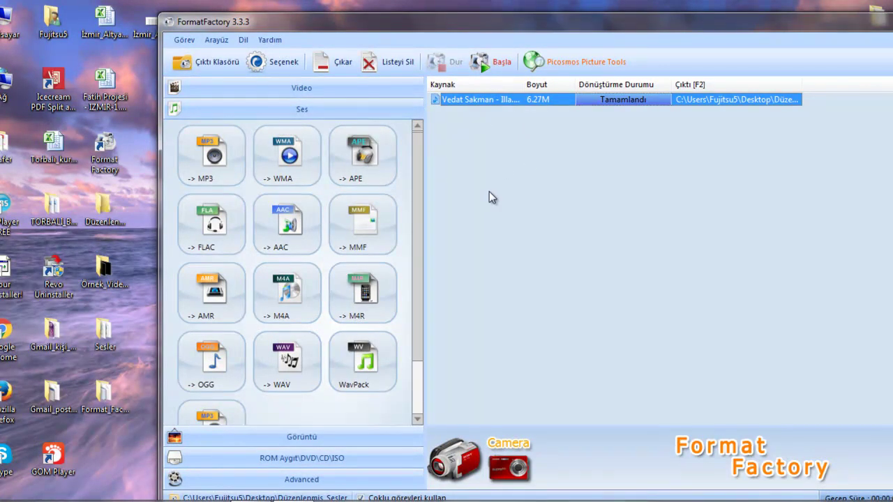
pyautogui.click(341, 67)
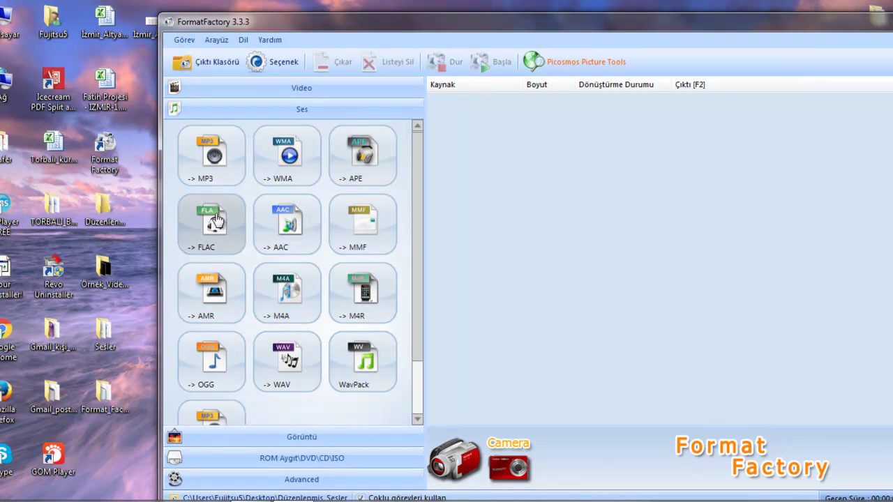
pyautogui.click(216, 159)
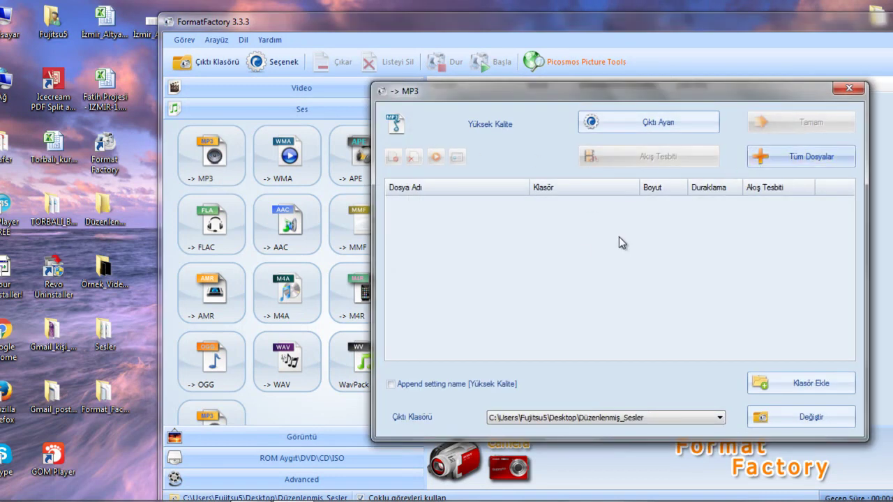
pyautogui.click(763, 154)
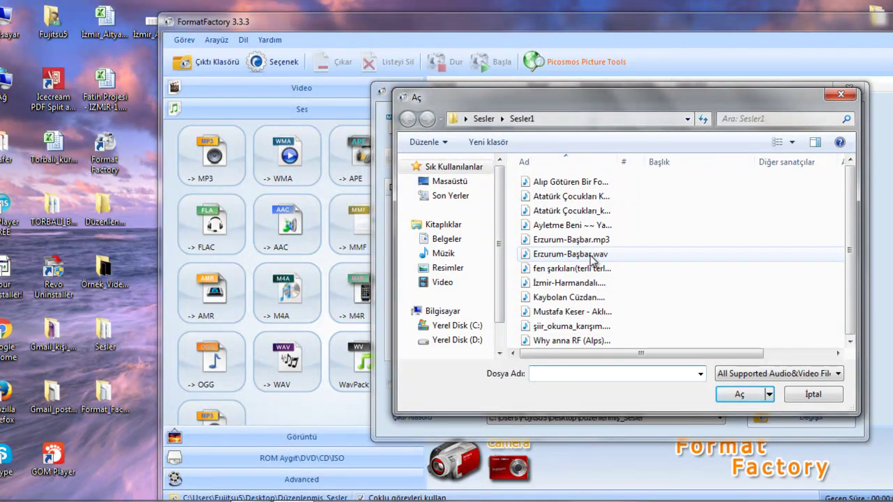
pyautogui.click(590, 255)
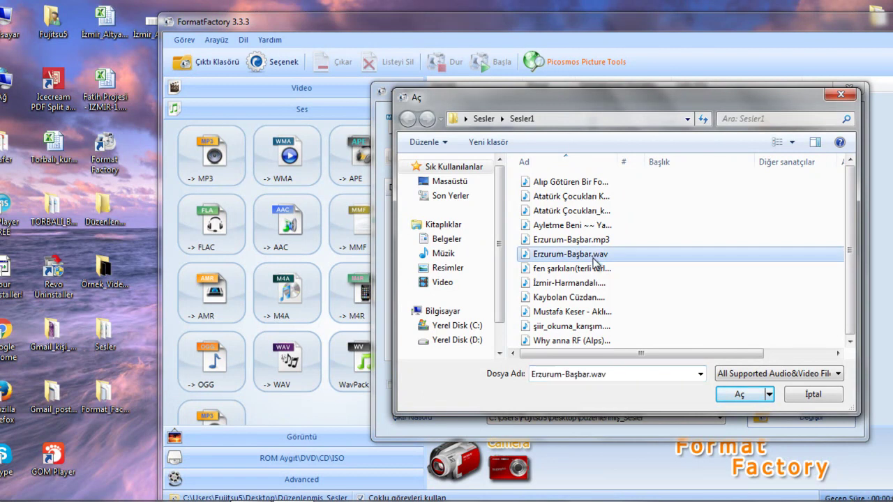
pyautogui.click(739, 396)
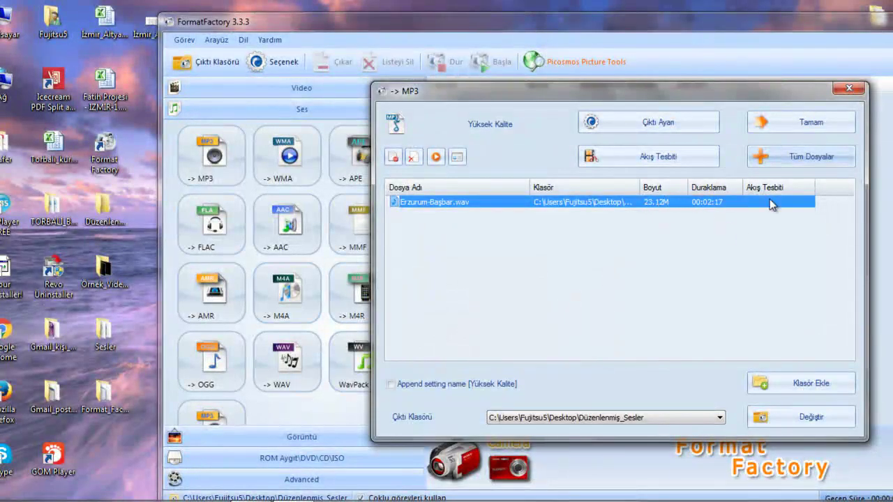
pyautogui.click(788, 124)
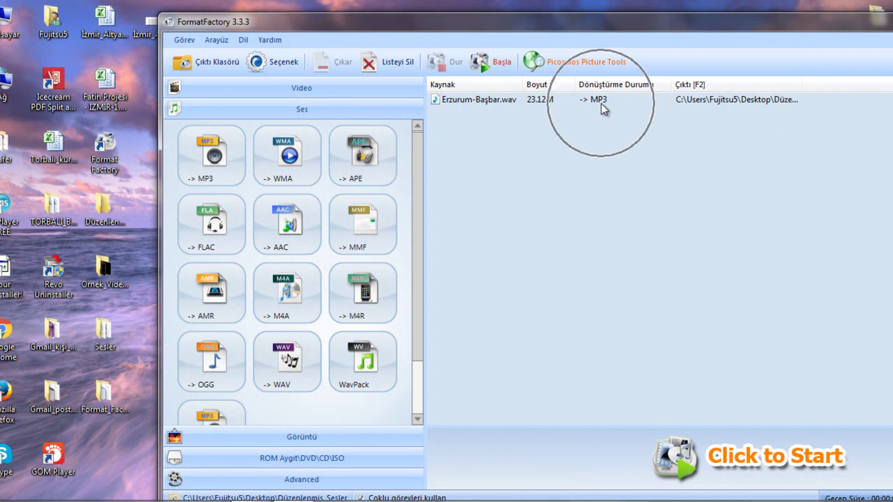
pyautogui.click(500, 64)
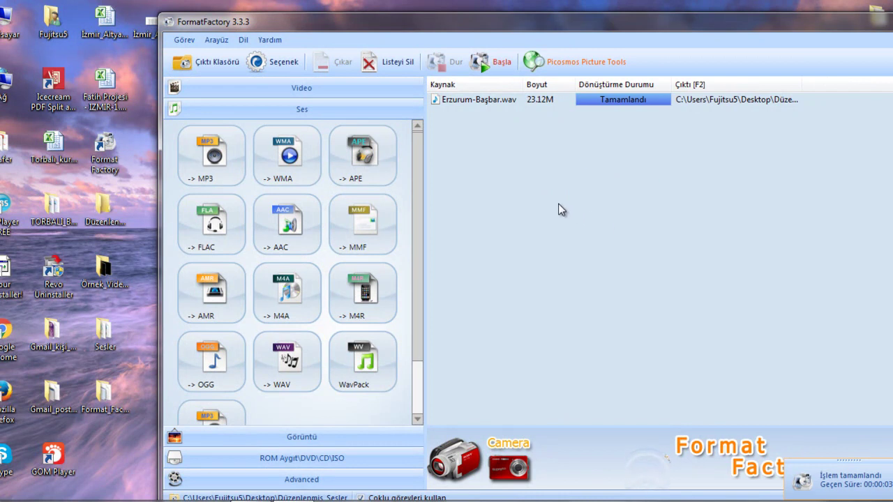
# Open the output folder and check the file type and size of Erzurum-Başbar.mp3 in its properties.
pyautogui.click(209, 63)
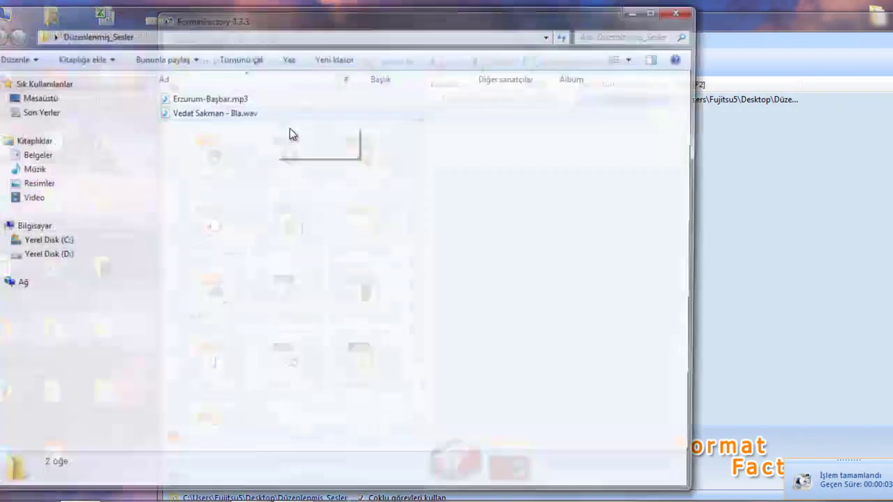
pyautogui.click(231, 101)
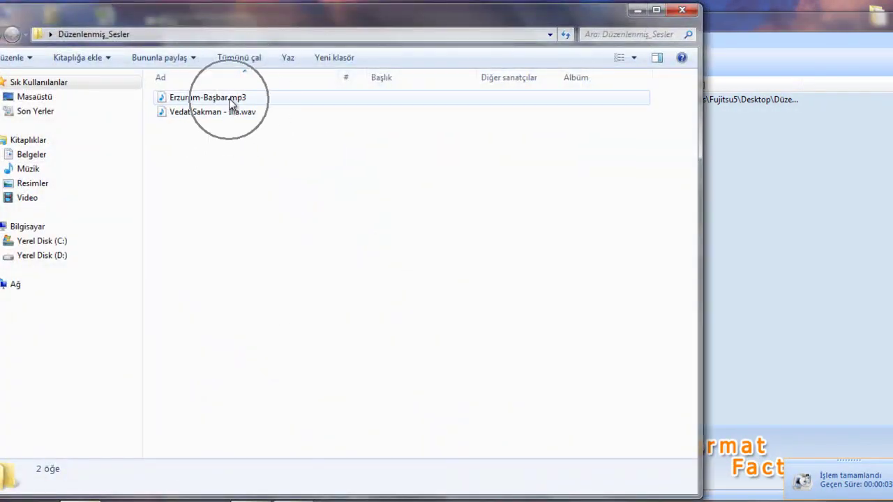
pyautogui.rightClick(230, 101)
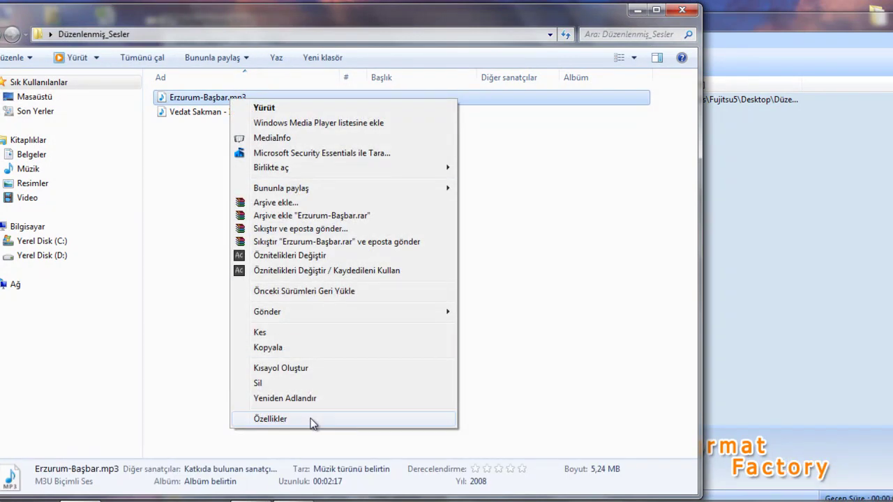
pyautogui.click(312, 421)
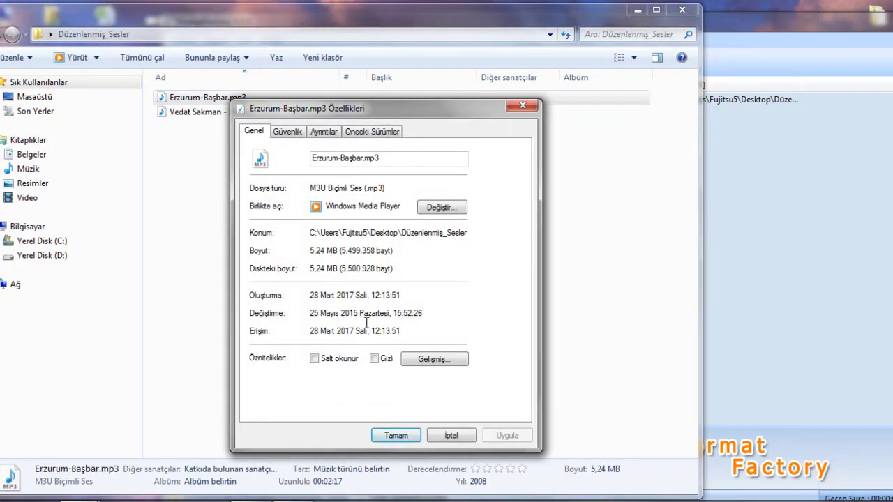
pyautogui.click(452, 435)
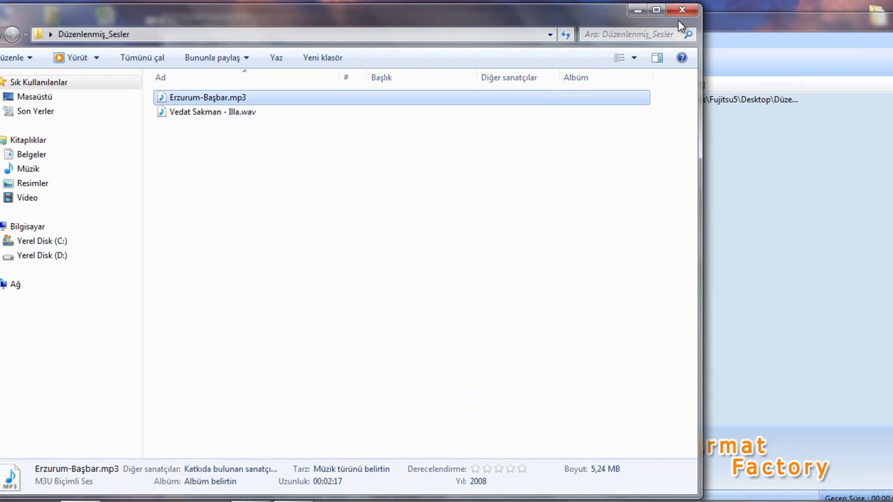
# Check the size of the original Erzurum-Başbar.wav in the desktop's Sesler\Sesler1 folder for comparison, and close that folder.
pyautogui.moveTo(609, 16); pyautogui.dragTo(892, 37)
pyautogui.click(106, 336)
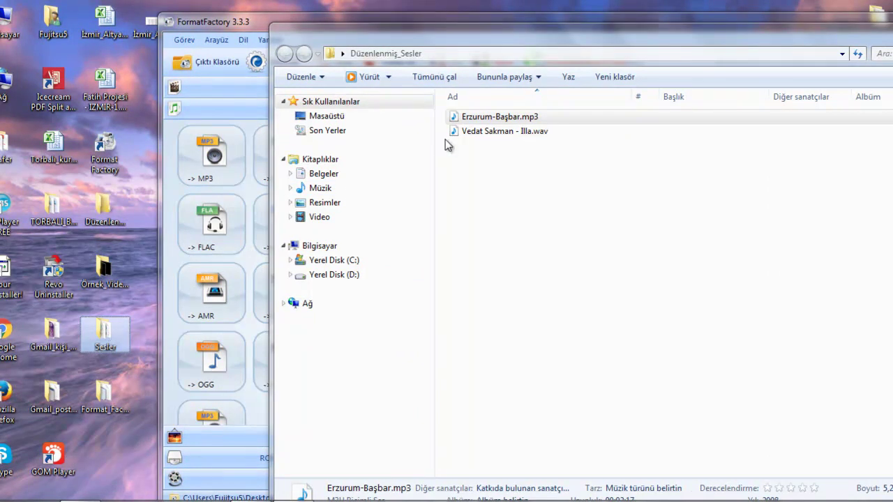
pyautogui.doubleClick(104, 332)
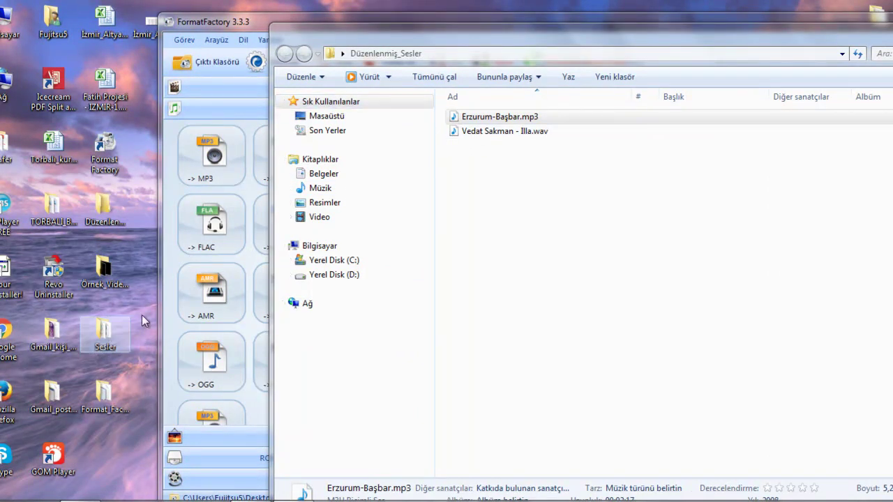
pyautogui.doubleClick(197, 139)
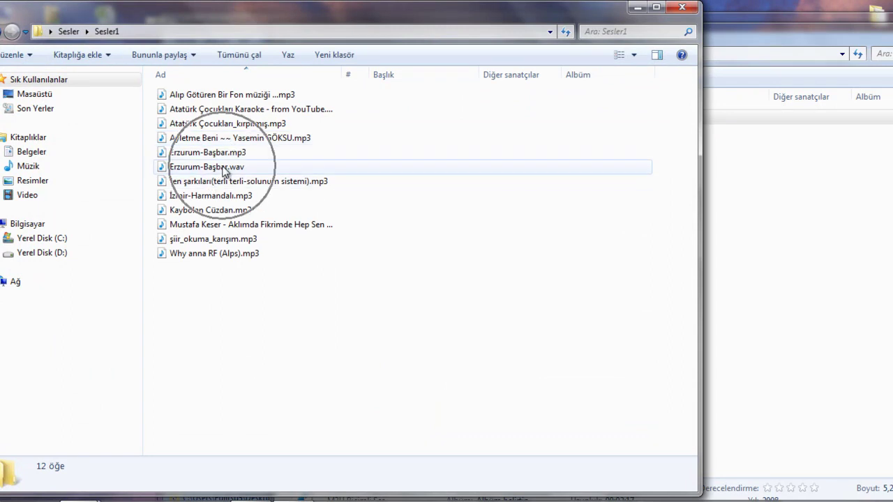
pyautogui.click(223, 169)
pyautogui.rightClick(225, 170)
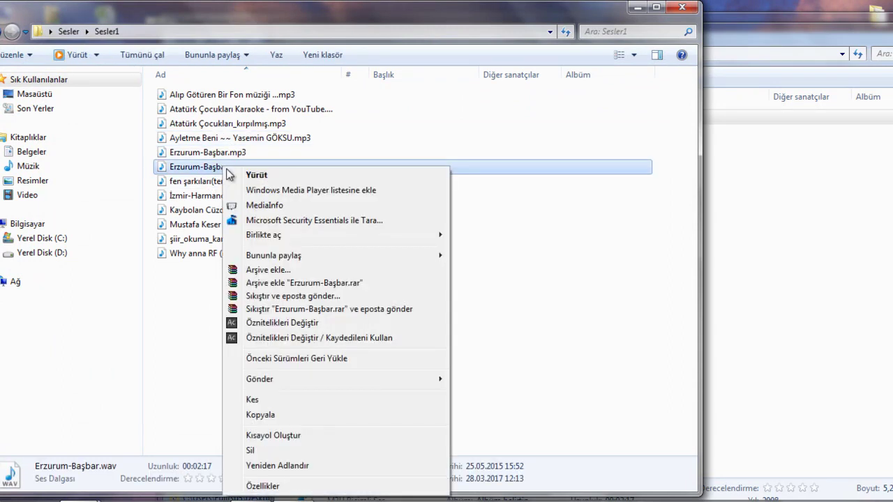
pyautogui.click(288, 483)
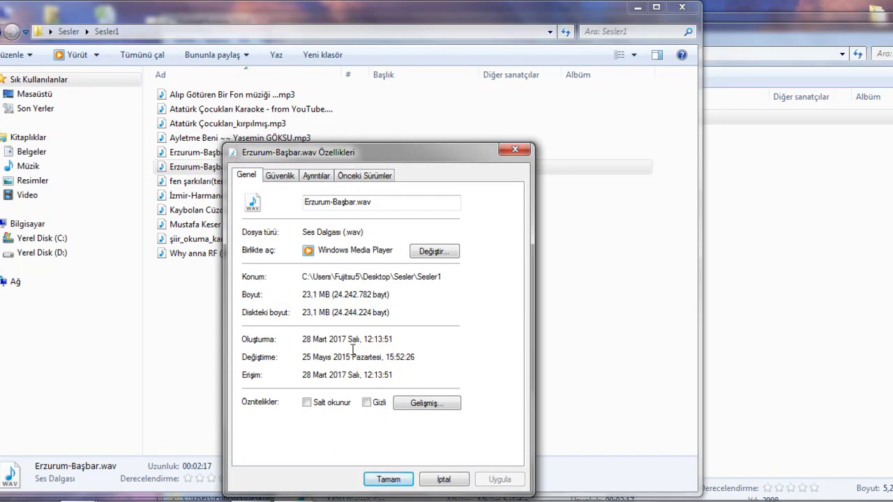
pyautogui.click(448, 480)
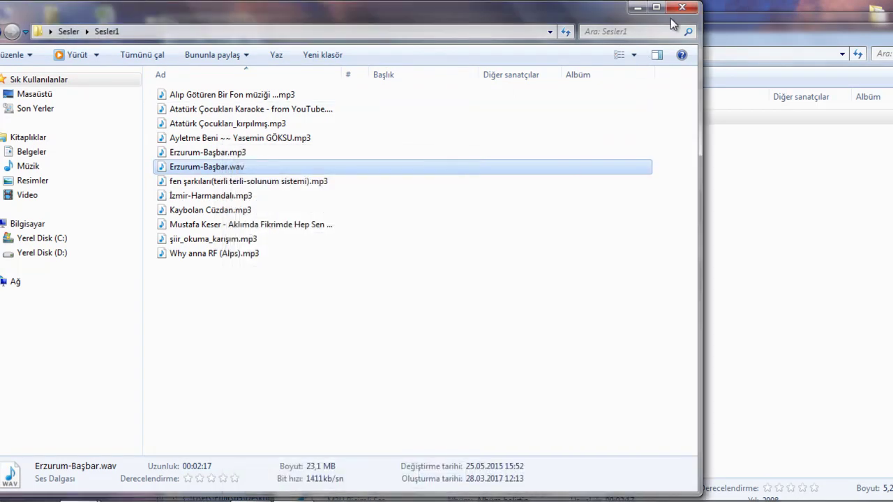
pyautogui.click(682, 9)
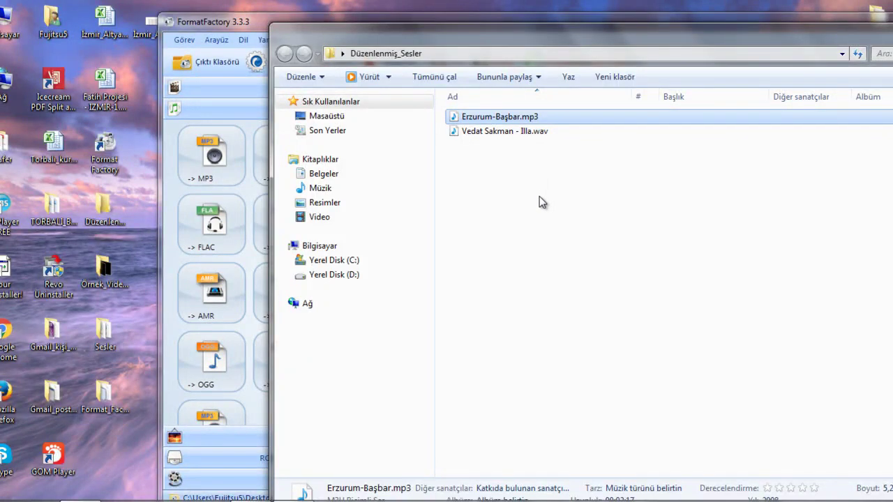
# Play a part of the converted Erzurum-Başbar.mp3 from the Düzenlenmiş_Sesler folder and close the player.
pyautogui.moveTo(560, 42); pyautogui.dragTo(369, 63)
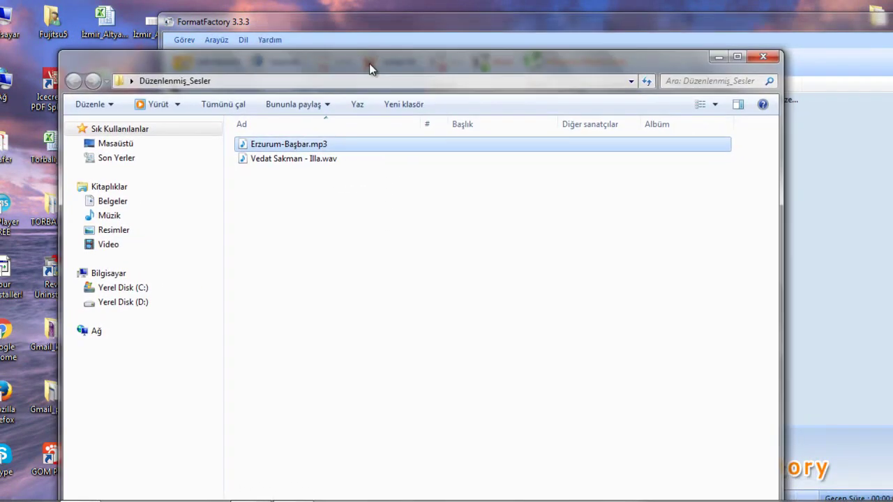
pyautogui.doubleClick(314, 146)
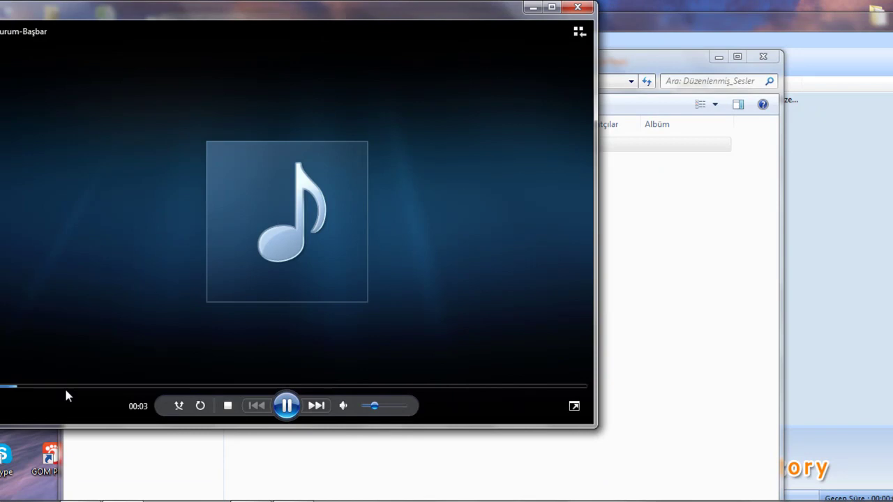
pyautogui.click(87, 387)
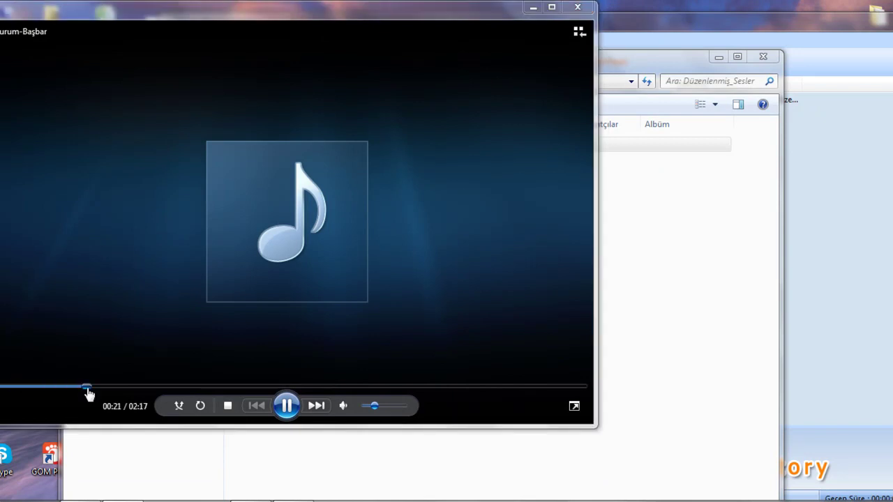
pyautogui.click(578, 8)
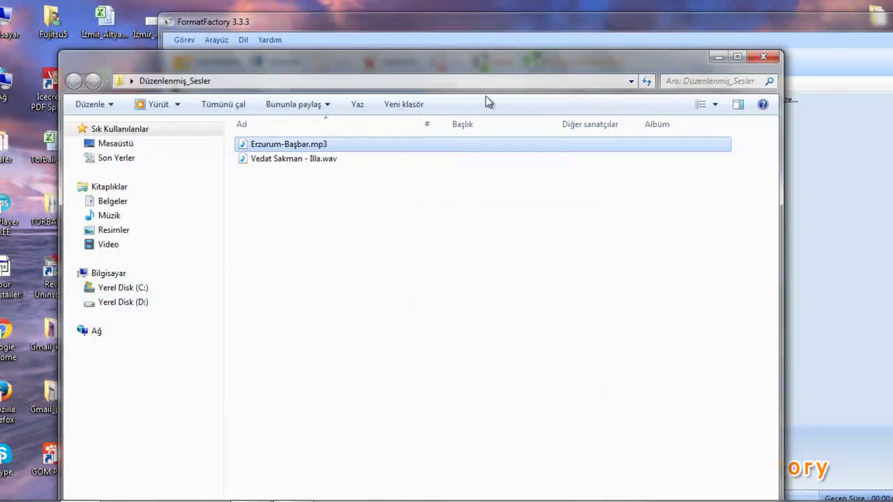
# Close the Düzenlenmiş_Sesler folder and reposition the Format Factory window so that more of it fits on the screen.
pyautogui.moveTo(498, 63); pyautogui.dragTo(467, 40)
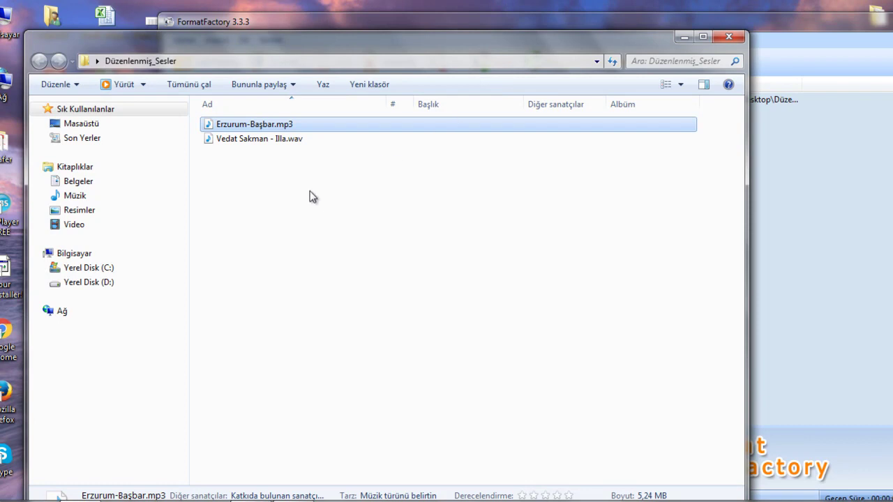
pyautogui.moveTo(323, 131)
pyautogui.moveTo(350, 137)
pyautogui.moveTo(516, 44); pyautogui.dragTo(533, 24)
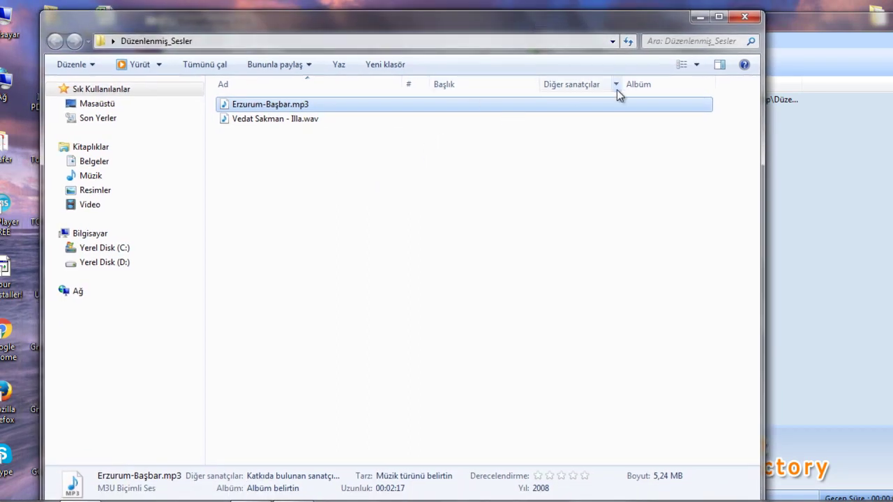
pyautogui.click(748, 16)
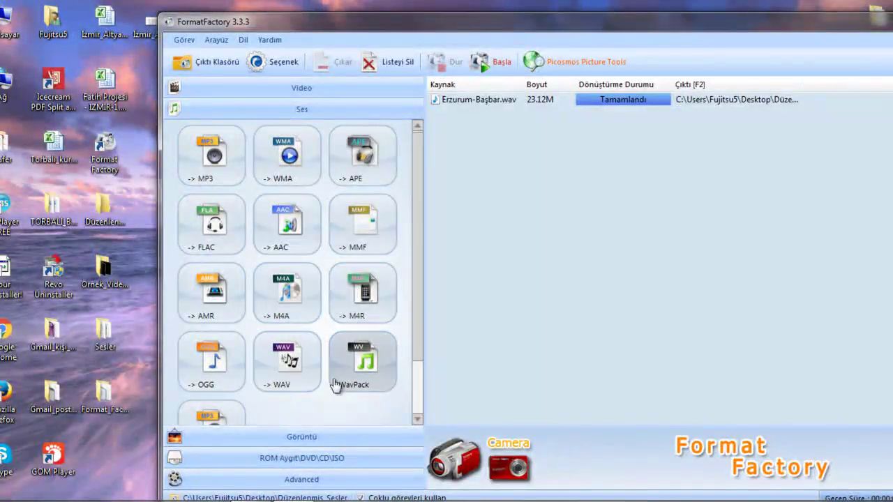
pyautogui.moveTo(431, 28); pyautogui.dragTo(366, 21)
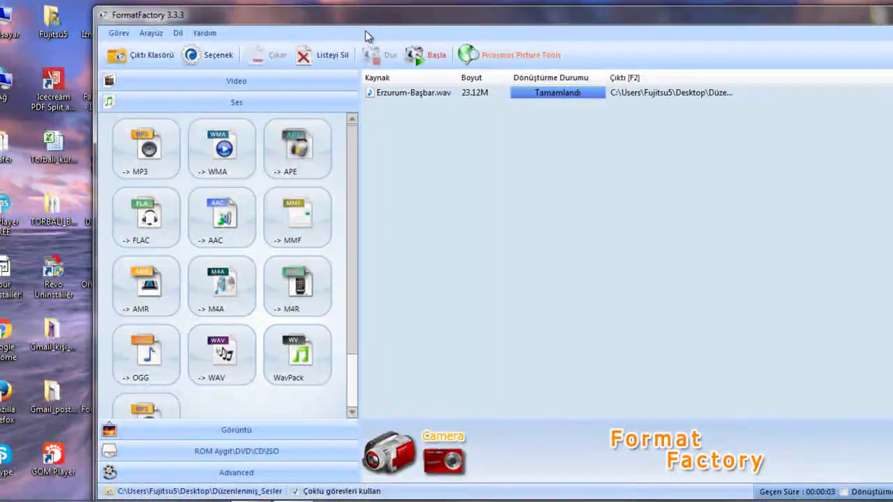